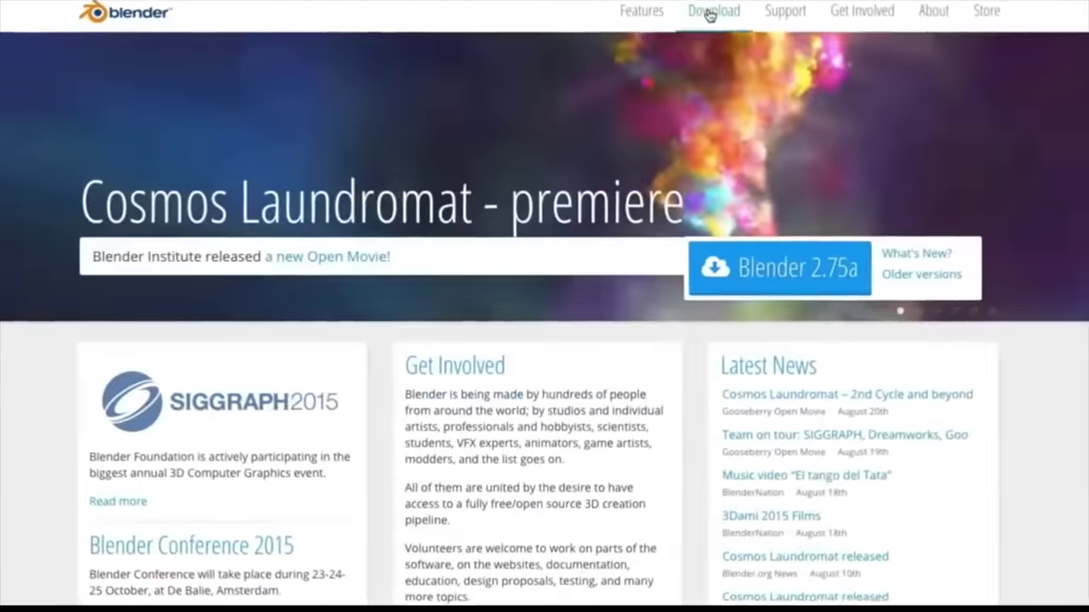
Step: Download the Blender 2.75a ZIP for Mac OSX from the USA mirror and save it to the Desktop
{"action": "left_click", "coordinate": [708, 12]}
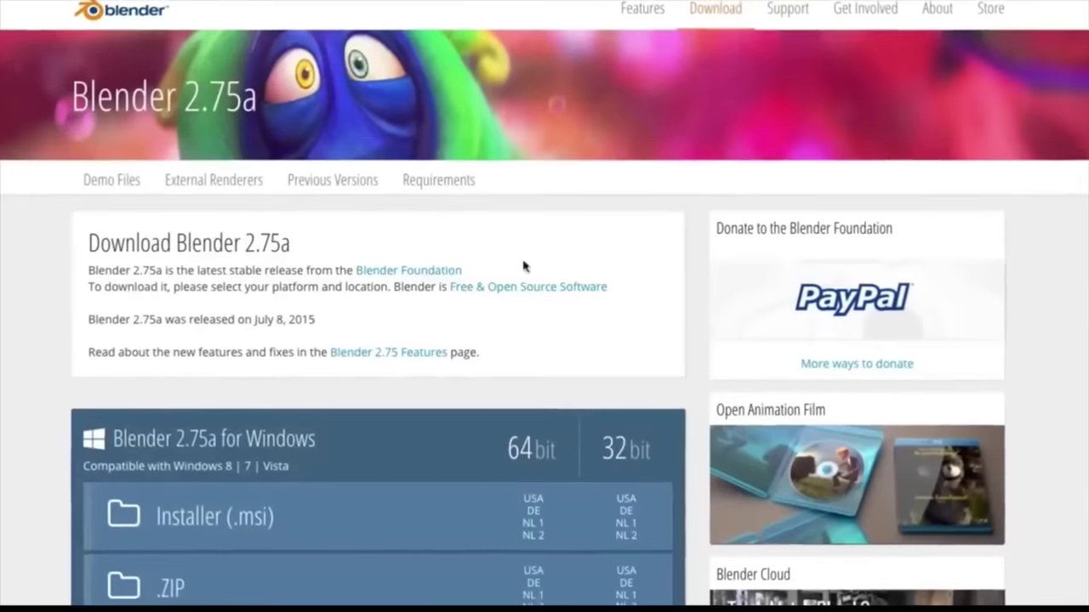
{"action": "scroll", "coordinate": [526, 284], "scroll_direction": "down", "scroll_amount": 5}
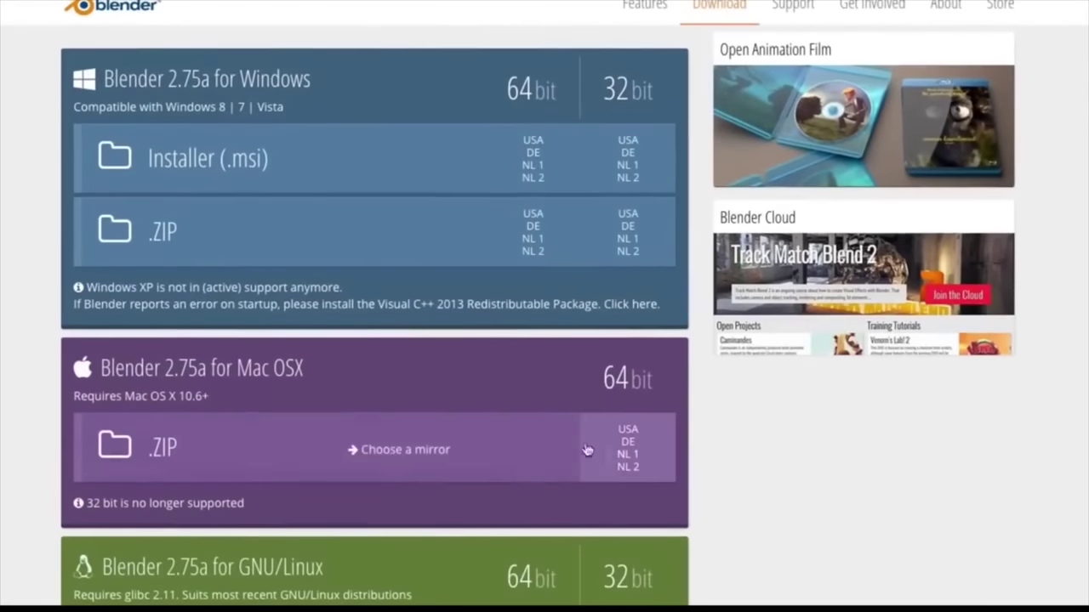
{"action": "left_click", "coordinate": [625, 430]}
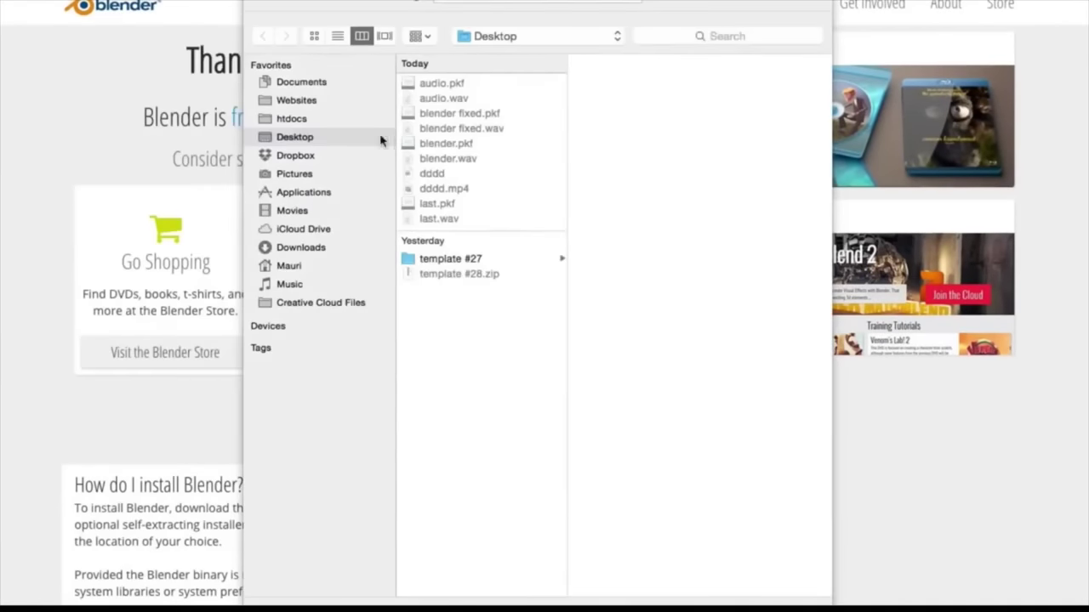
{"action": "key", "text": "Return"}
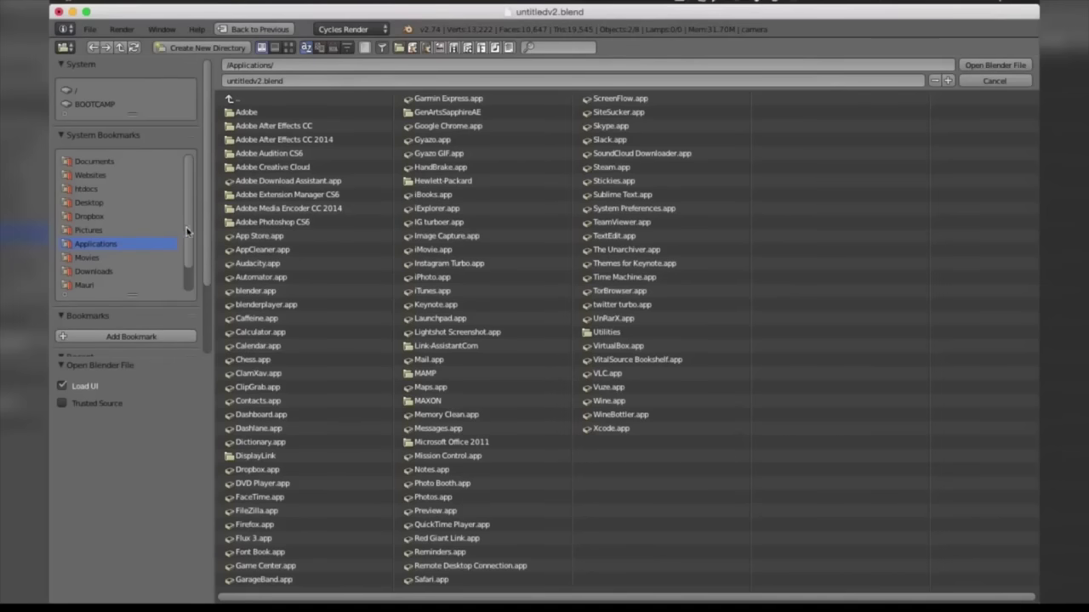
Step: Open untitledv2.blend from the Desktop's template #27 folder with Load UI disabled
{"action": "left_click", "coordinate": [90, 29]}
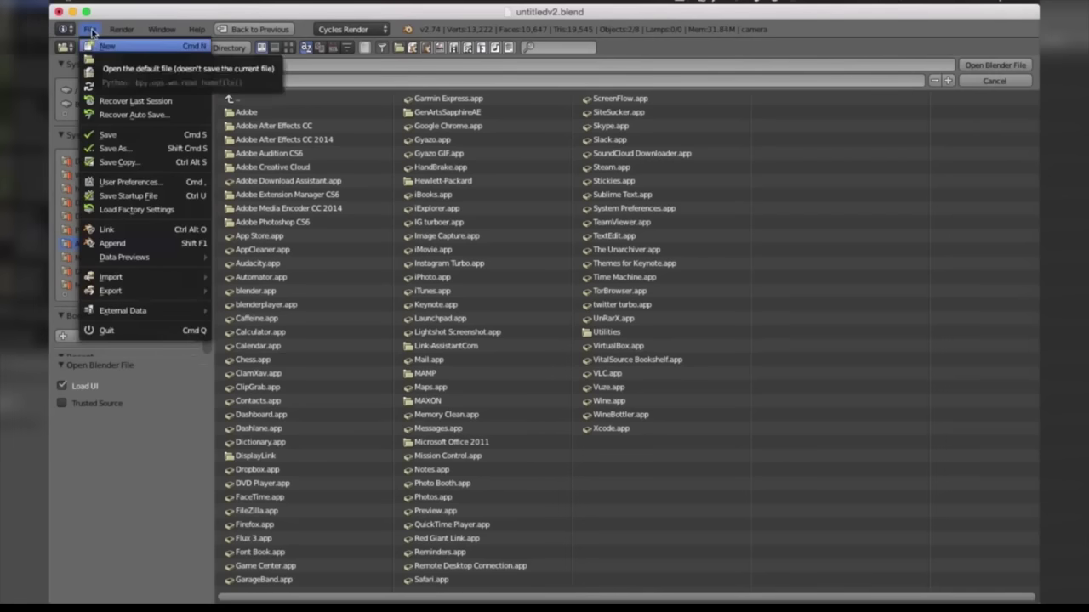
{"action": "left_click", "coordinate": [93, 60]}
{"action": "left_click", "coordinate": [85, 202]}
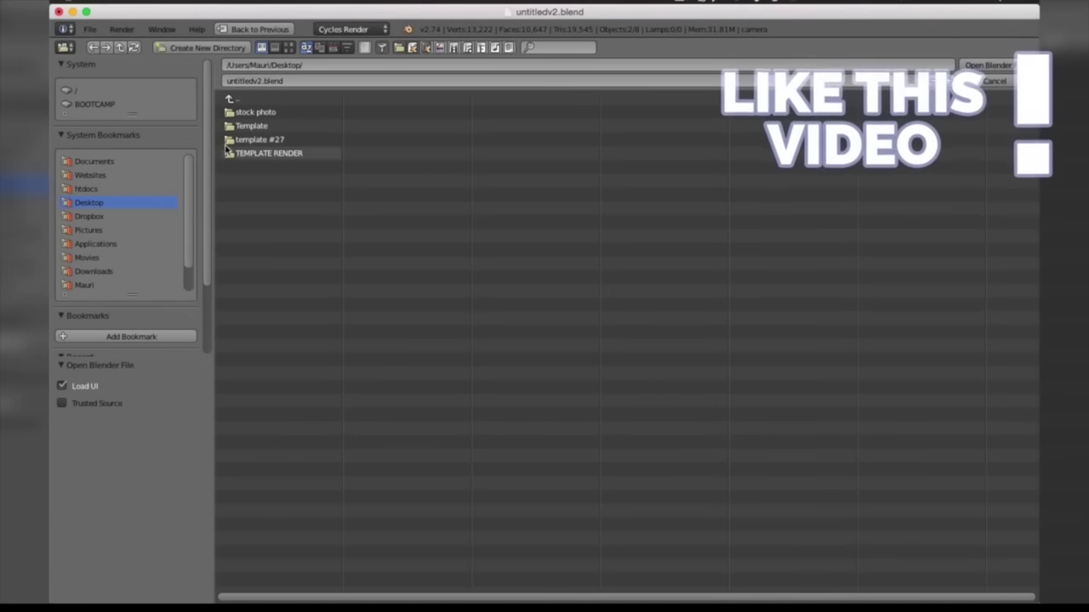
{"action": "left_click", "coordinate": [259, 140]}
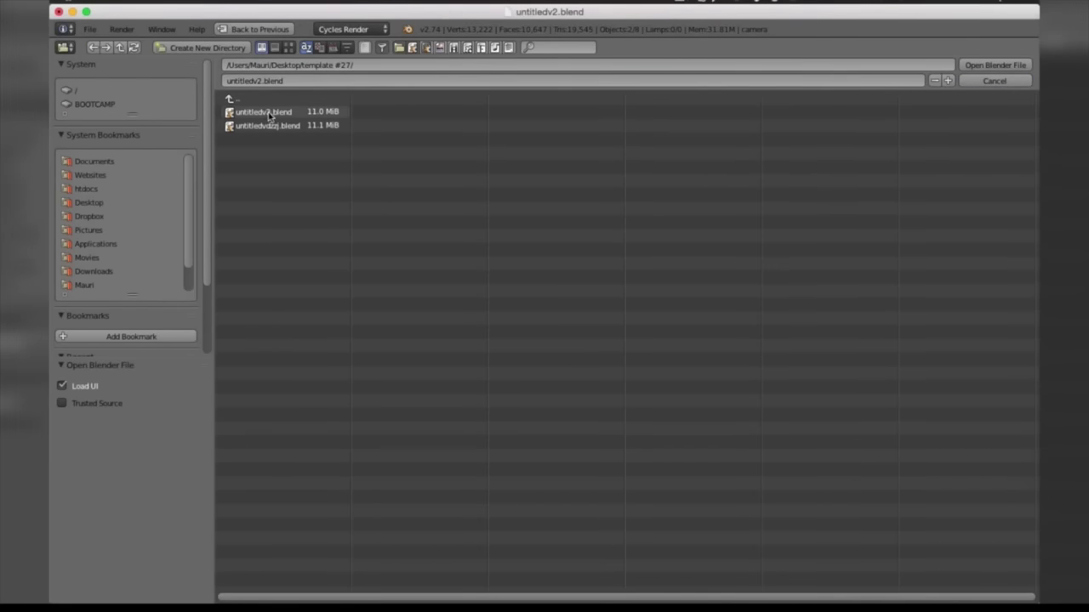
{"action": "left_click", "coordinate": [277, 118]}
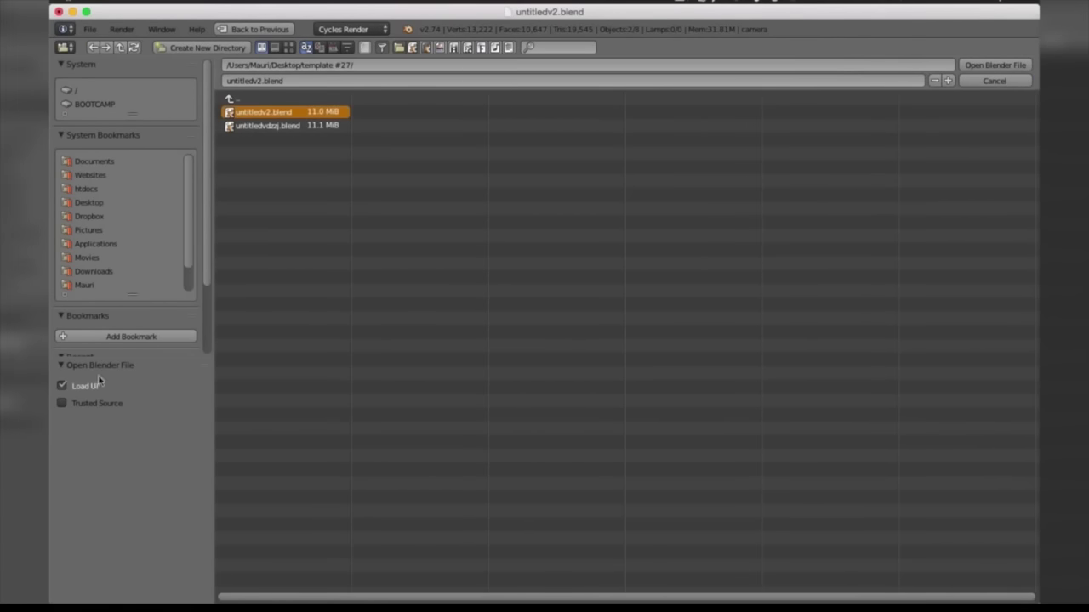
{"action": "left_click", "coordinate": [81, 387]}
{"action": "left_click", "coordinate": [981, 64]}
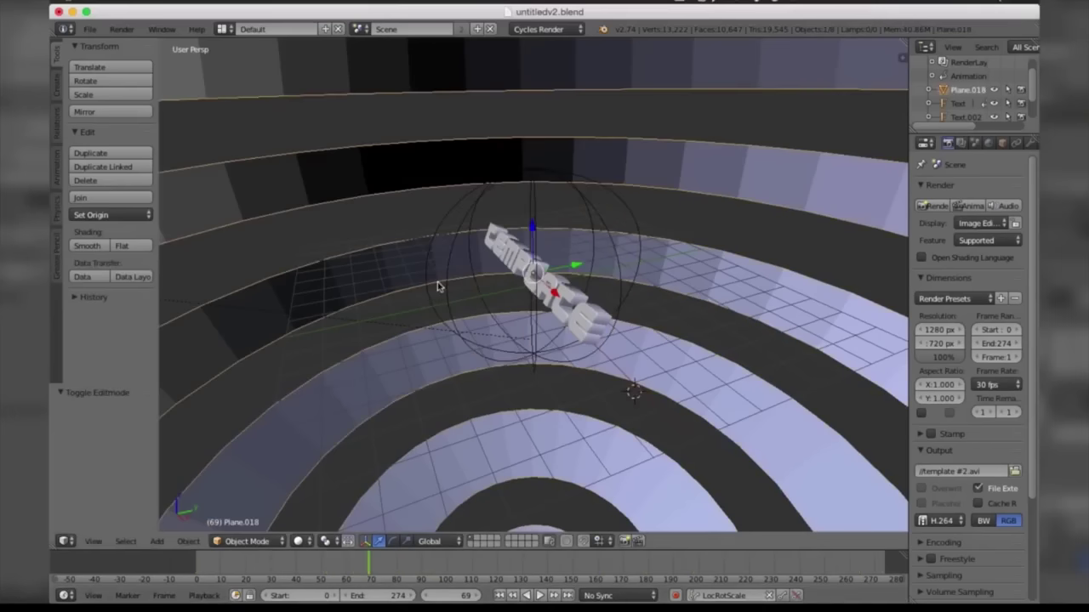
Step: Replace the content of the Text object at the scene's centre with the letter "D"
{"action": "right_click", "coordinate": [574, 324]}
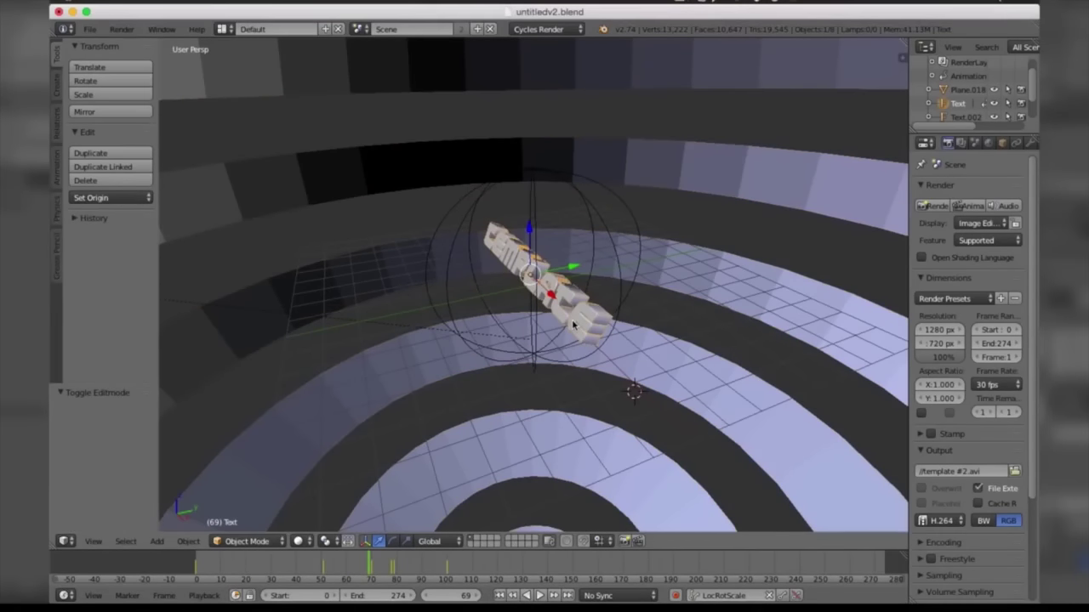
{"action": "key", "text": "Tab"}
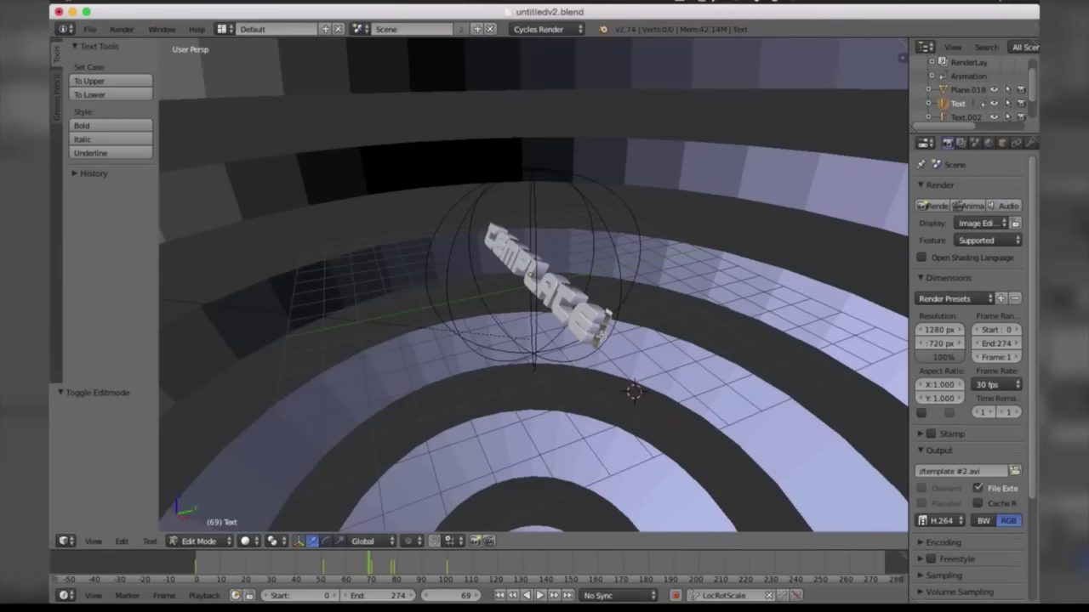
{"action": "key", "text": "BackSpace"}
{"action": "key", "text": "BackSpace"}
{"action": "key", "text": "BackSpace"}
{"action": "key", "text": "BackSpace"}
{"action": "key", "text": "BackSpace"}
{"action": "key", "text": "BackSpace"}
{"action": "key", "text": "BackSpace"}
{"action": "key", "text": "BackSpace"}
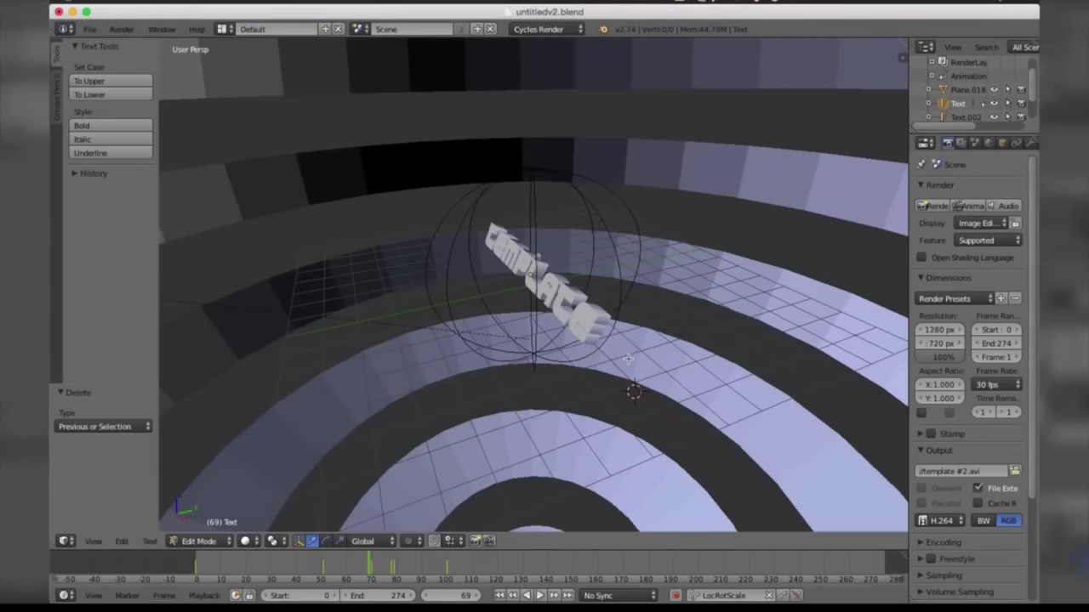
{"action": "type", "text": "D"}
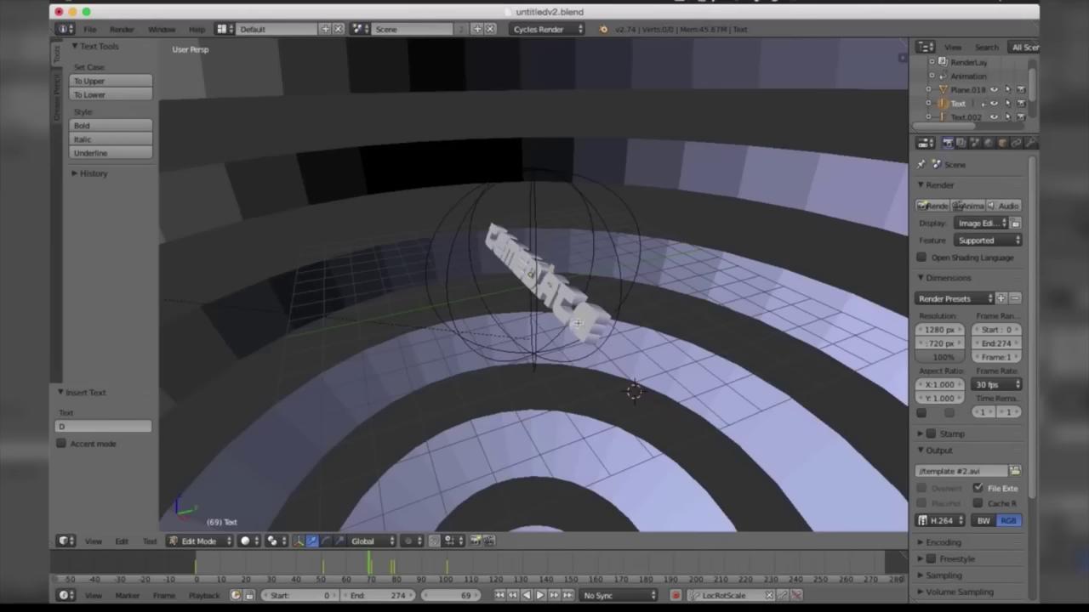
{"action": "key", "text": "Tab"}
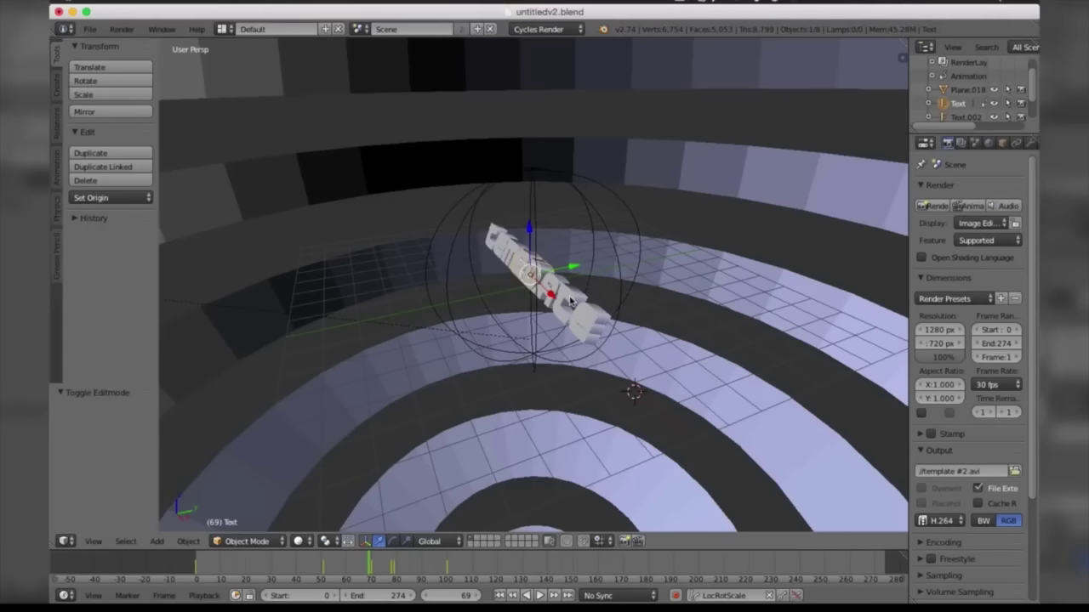
Step: Replace the content of the overlapping Text.002 object with the letter "D"
{"action": "right_click", "coordinate": [571, 301]}
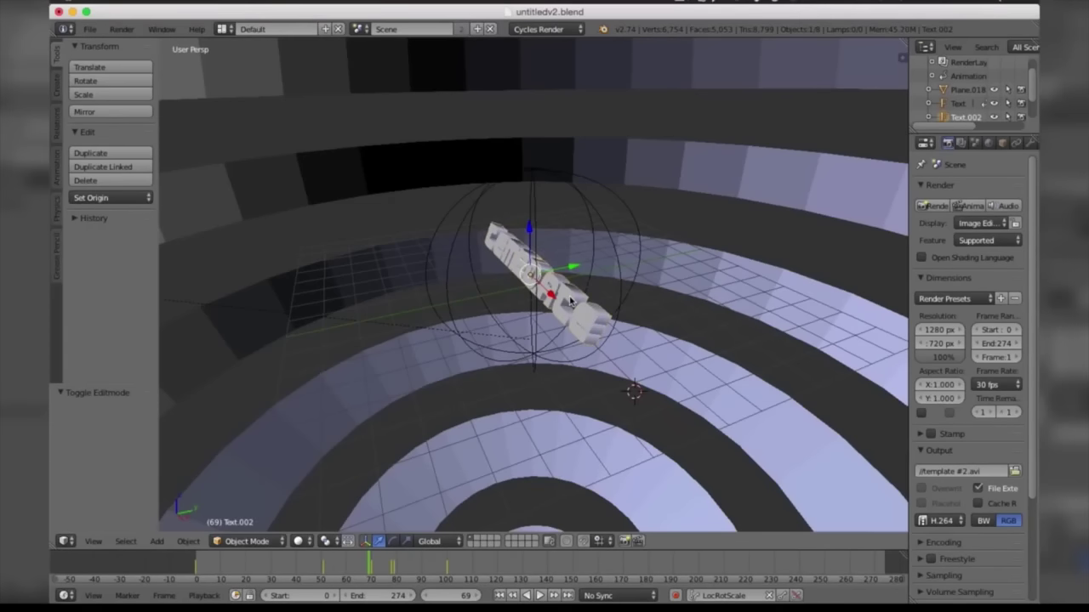
{"action": "key", "text": "Tab"}
{"action": "key", "text": "BackSpace"}
{"action": "key", "text": "BackSpace"}
{"action": "key", "text": "BackSpace"}
{"action": "key", "text": "BackSpace"}
{"action": "key", "text": "BackSpace"}
{"action": "key", "text": "BackSpace"}
{"action": "key", "text": "BackSpace"}
{"action": "key", "text": "BackSpace"}
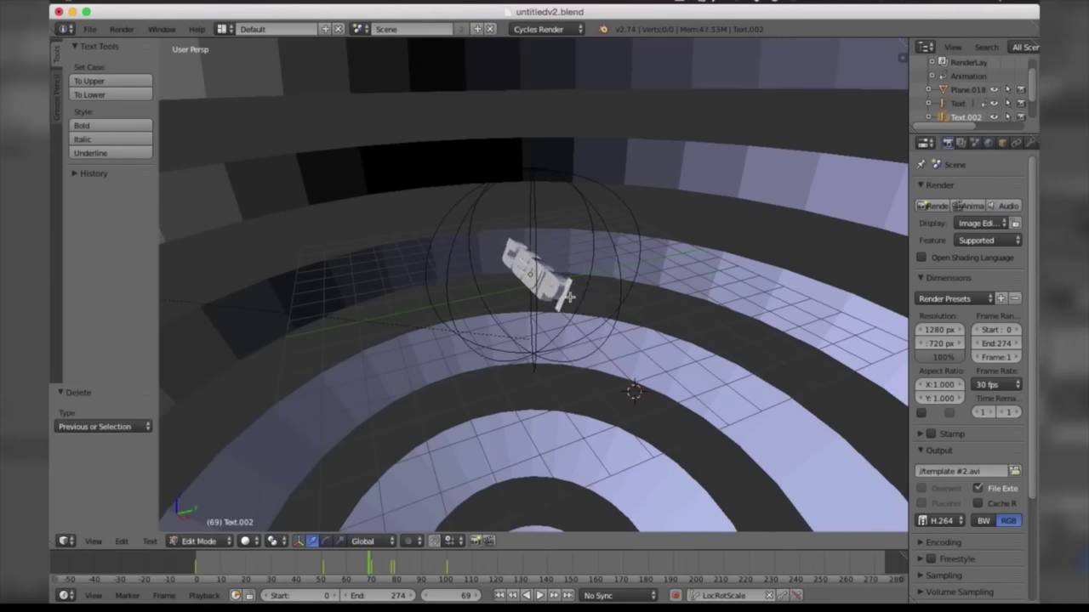
{"action": "type", "text": "D"}
{"action": "key", "text": "Tab"}
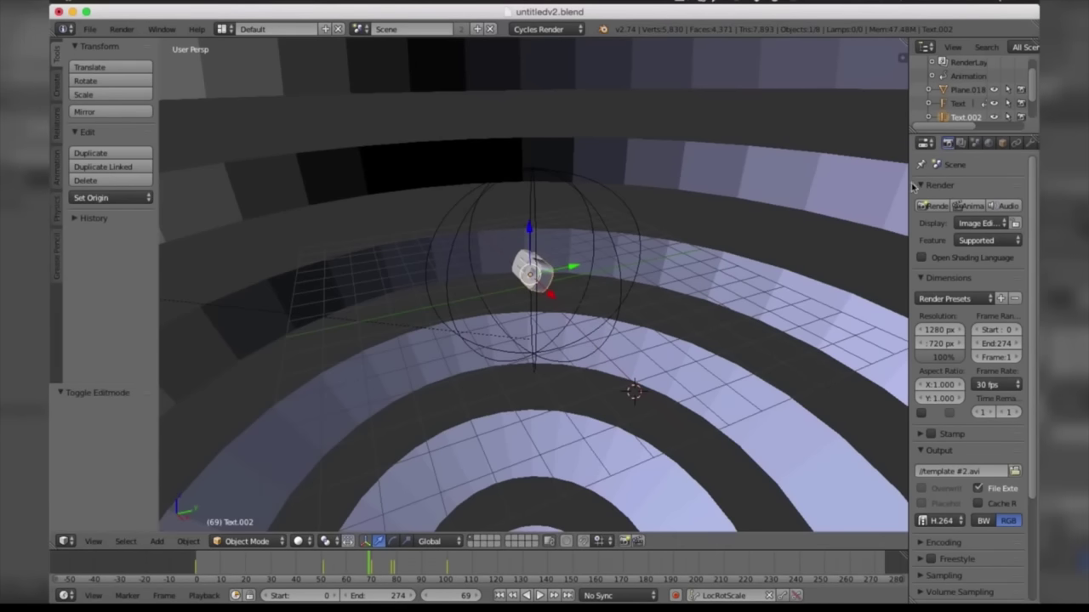
Step: Widen the properties area and unpack Text.002's regular font using the file from the current directory
{"action": "left_click", "coordinate": [910, 185]}
{"action": "left_click_drag", "start_coordinate": [908, 186], "coordinate": [812, 191]}
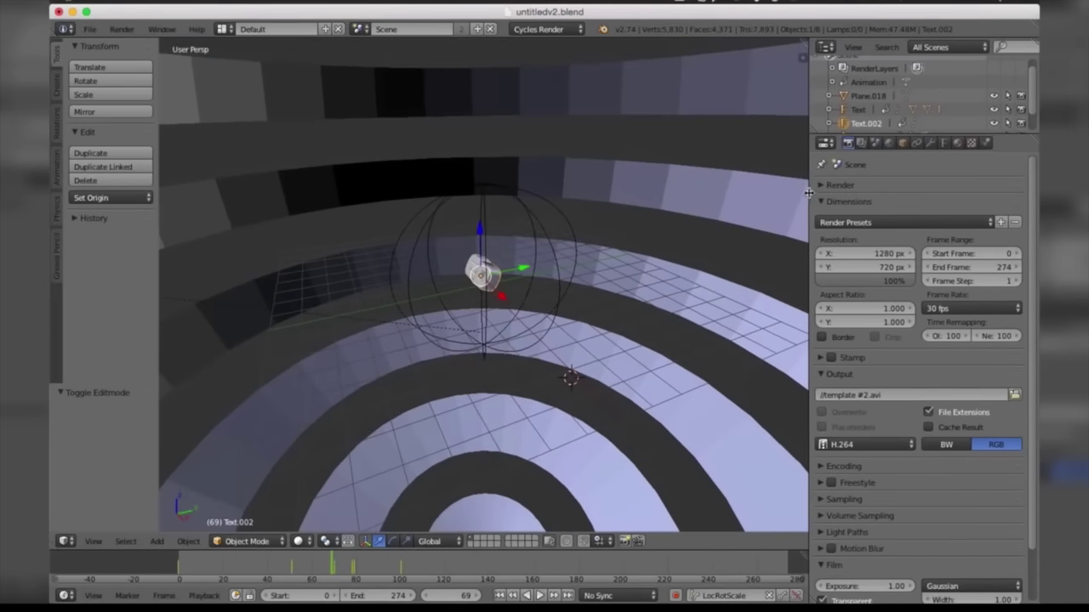
{"action": "left_click", "coordinate": [949, 143]}
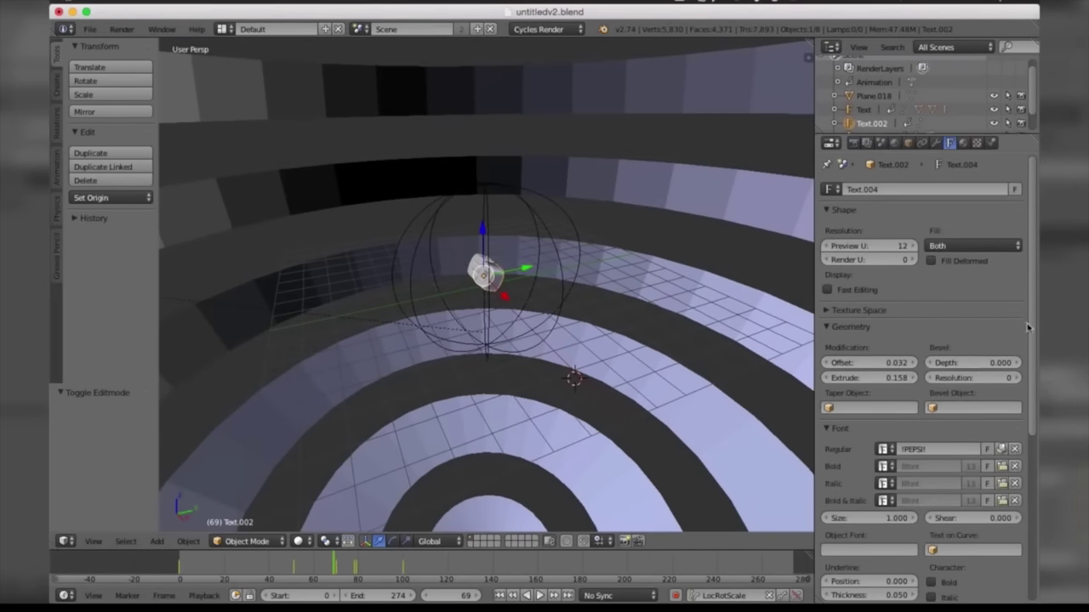
{"action": "left_click_drag", "start_coordinate": [1032, 310], "coordinate": [1033, 345]}
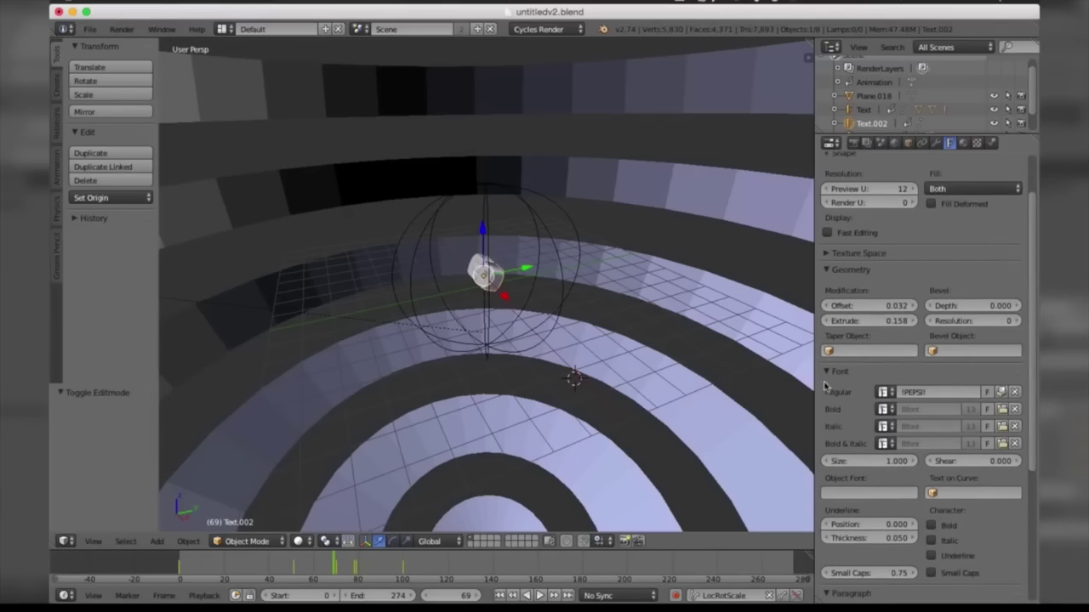
{"action": "left_click", "coordinate": [905, 392]}
{"action": "left_click", "coordinate": [1002, 392]}
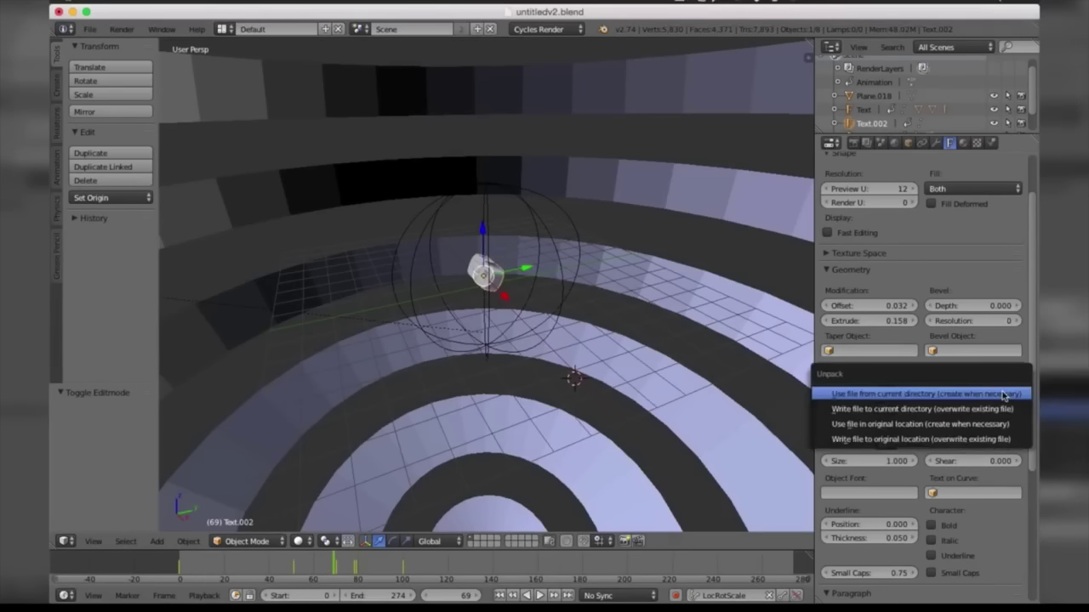
{"action": "left_click", "coordinate": [1004, 395]}
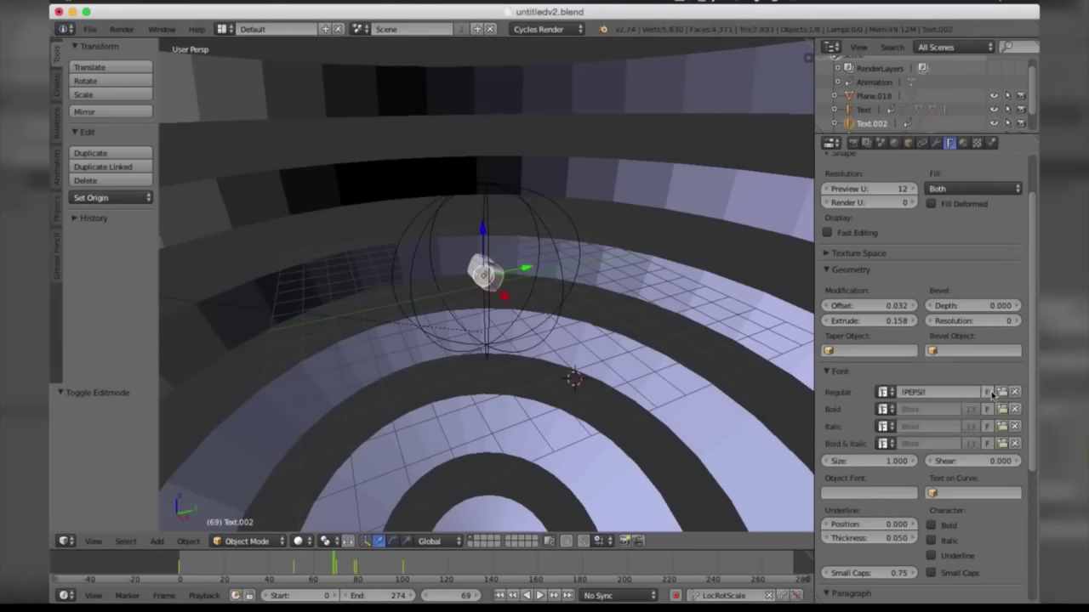
Step: Load AmazDooMRight2.ttf from the user's Library/Fonts folder as Text.002's regular font
{"action": "left_click", "coordinate": [1001, 392]}
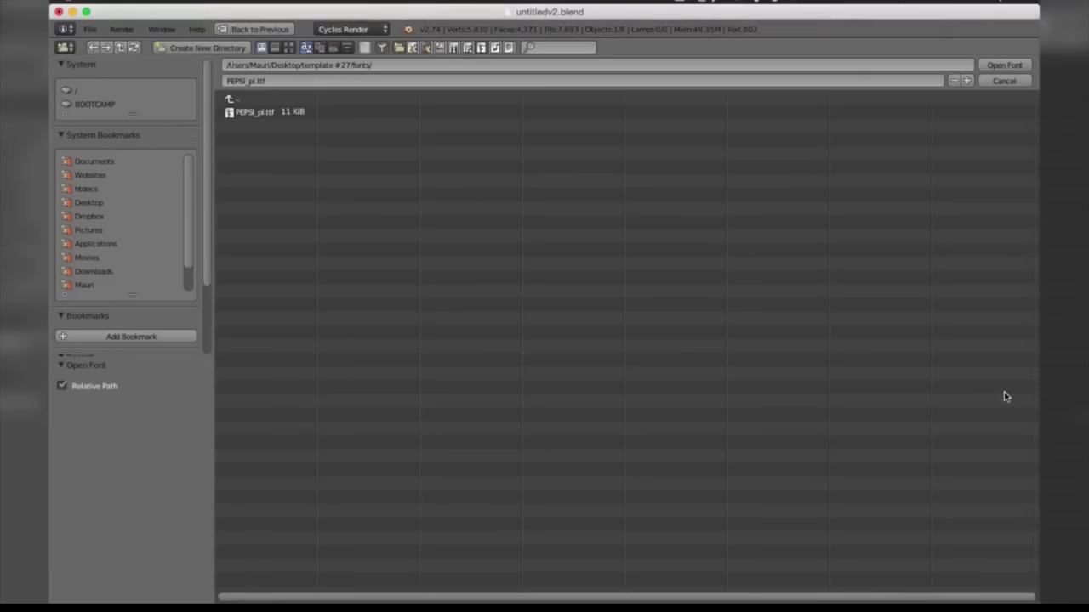
{"action": "left_click", "coordinate": [85, 286]}
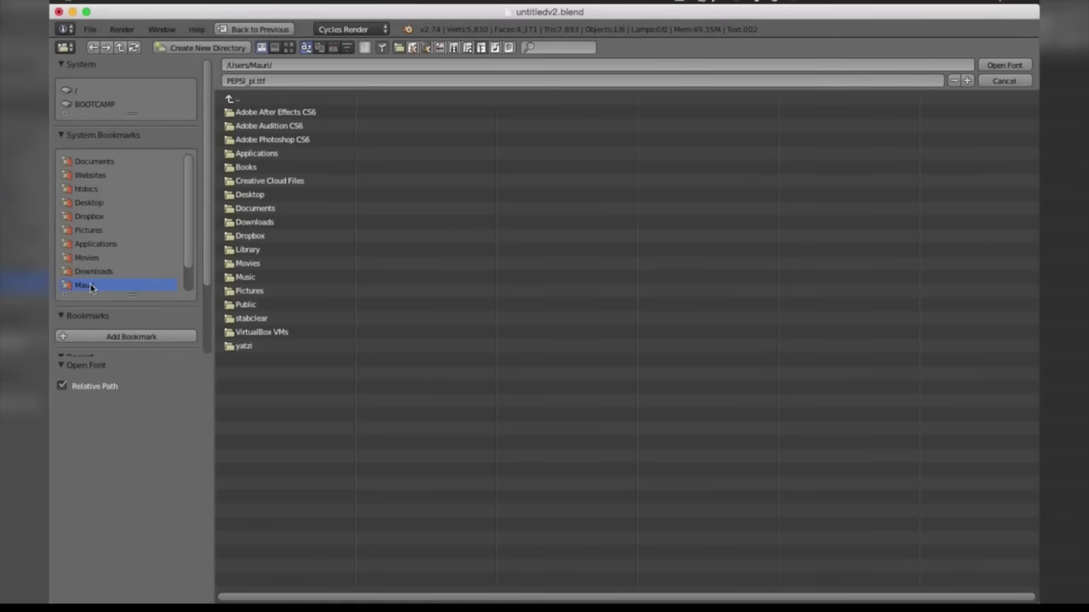
{"action": "left_click", "coordinate": [236, 251]}
{"action": "left_click", "coordinate": [241, 414]}
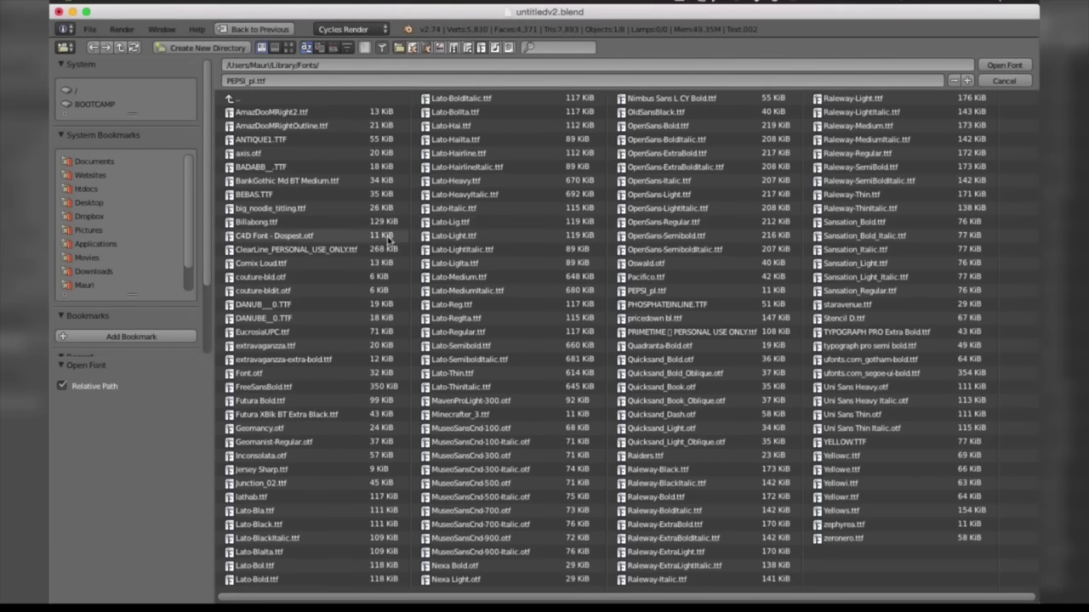
{"action": "left_click", "coordinate": [268, 112]}
{"action": "key", "text": "Return"}
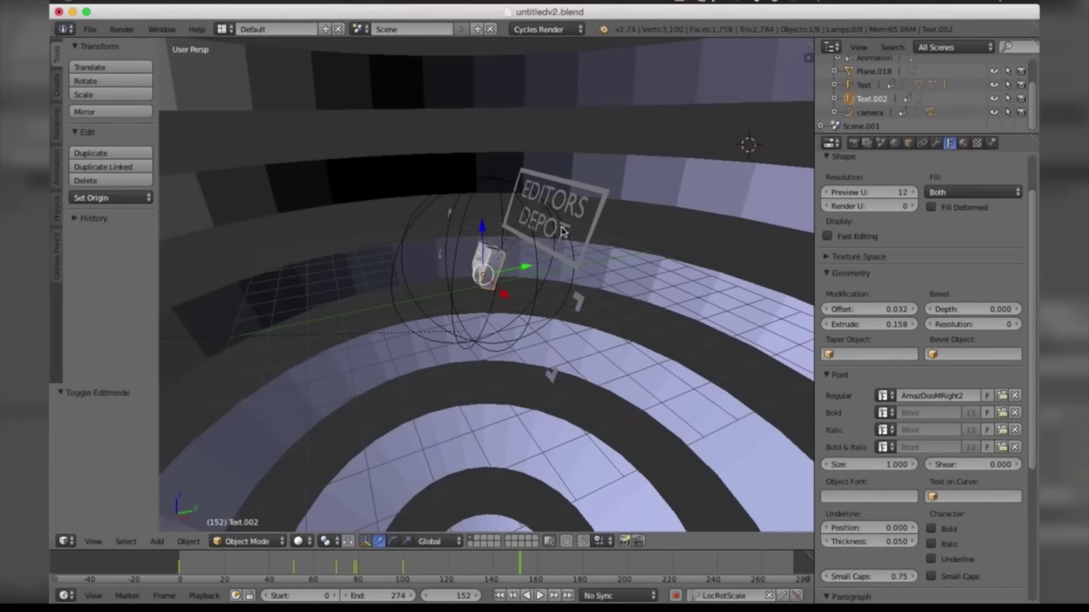
Step: Change the Glossy BSDF color of Text.002's material "testo 2 lato.002" to bright blue
{"action": "left_click", "coordinate": [962, 144]}
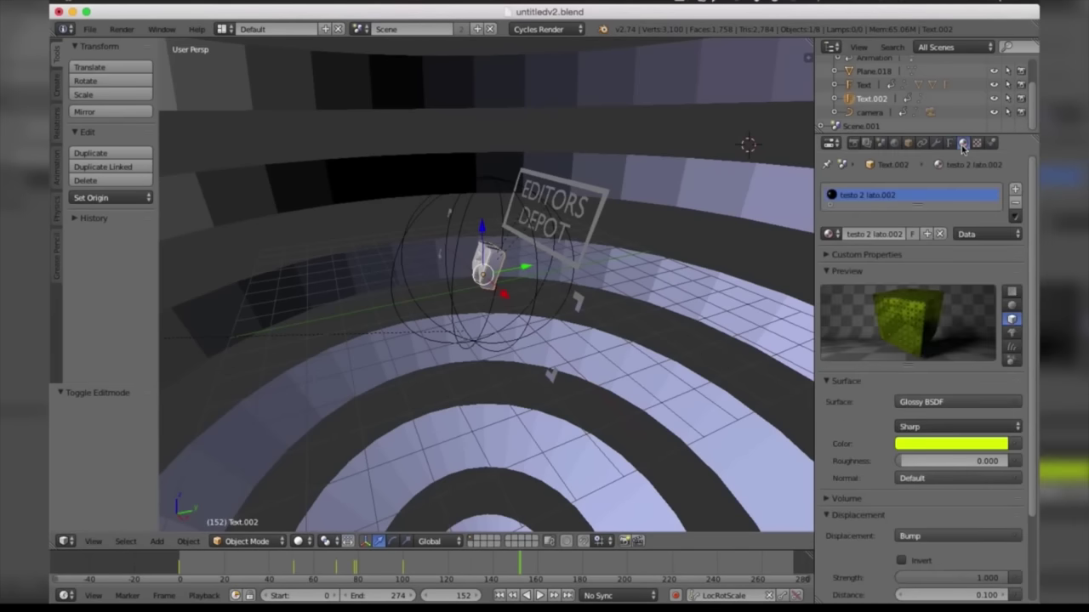
{"action": "scroll", "coordinate": [1032, 244], "scroll_direction": "down", "scroll_amount": 3}
{"action": "scroll", "coordinate": [1033, 239], "scroll_direction": "up", "scroll_amount": 3}
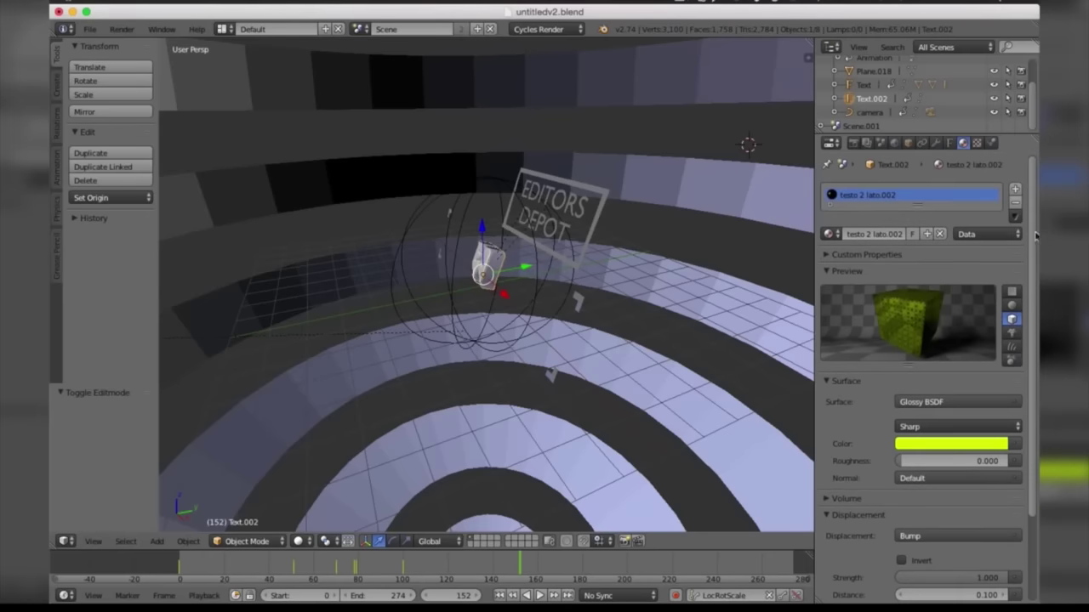
{"action": "left_click", "coordinate": [864, 87]}
{"action": "left_click", "coordinate": [864, 97]}
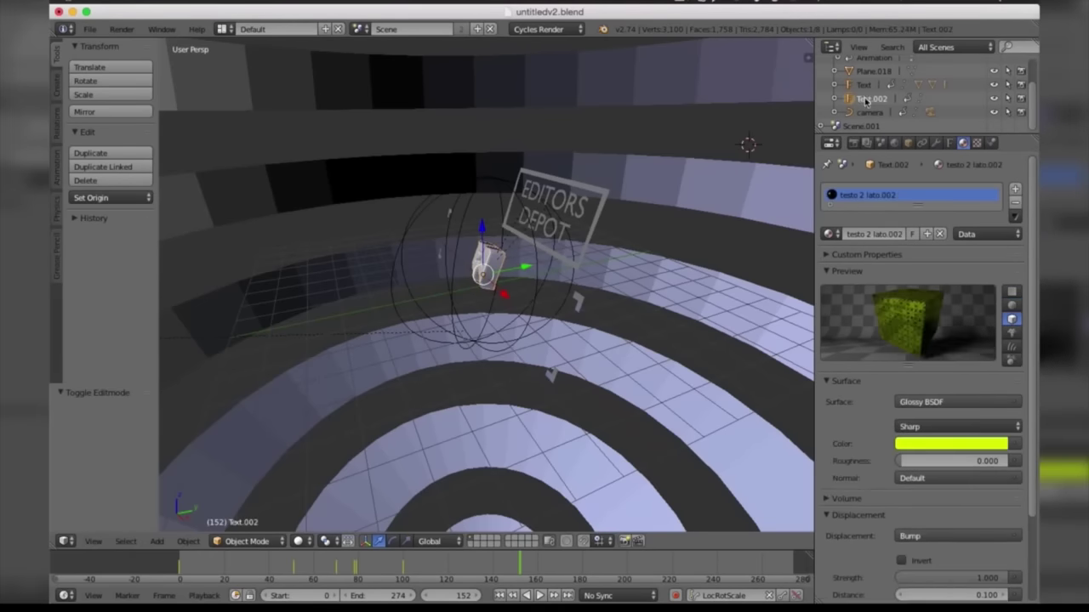
{"action": "left_click", "coordinate": [864, 71]}
{"action": "left_click", "coordinate": [864, 89]}
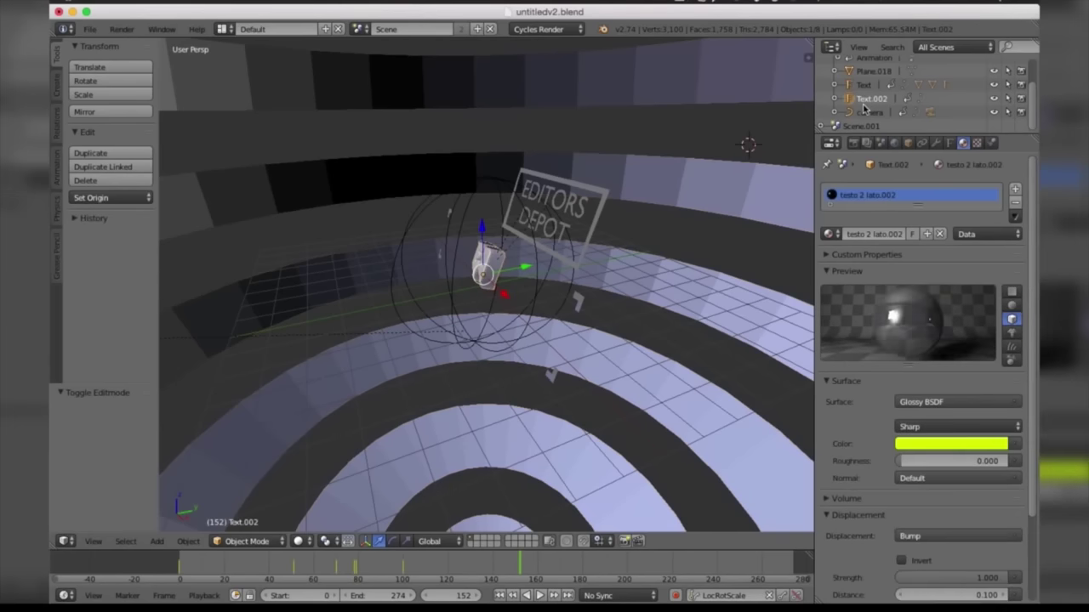
{"action": "left_click", "coordinate": [865, 112]}
{"action": "left_click", "coordinate": [864, 99]}
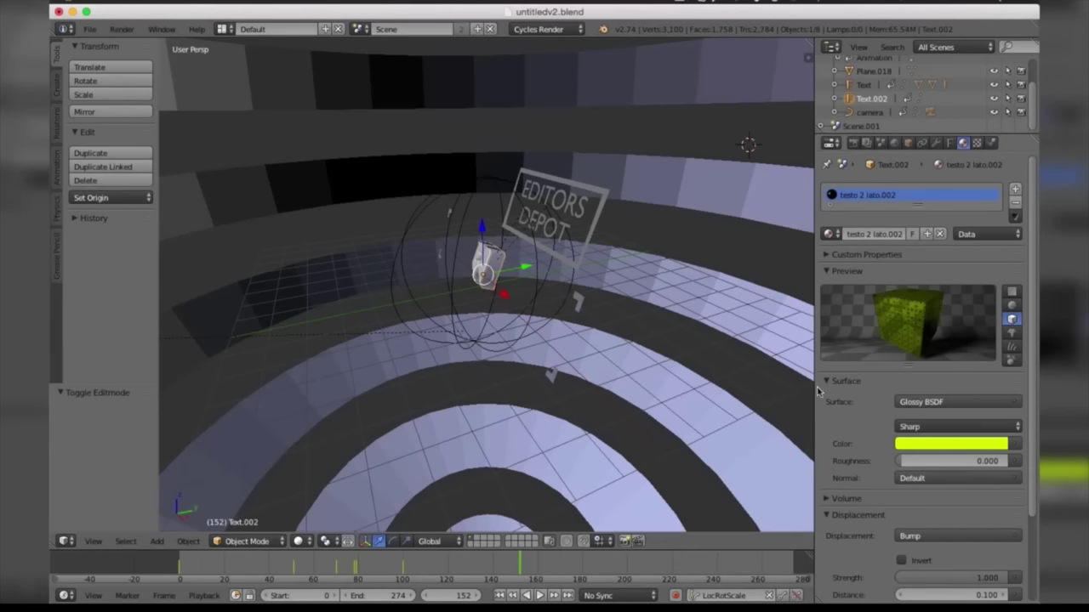
{"action": "left_click", "coordinate": [940, 445]}
{"action": "left_click_drag", "start_coordinate": [954, 291], "coordinate": [948, 247]}
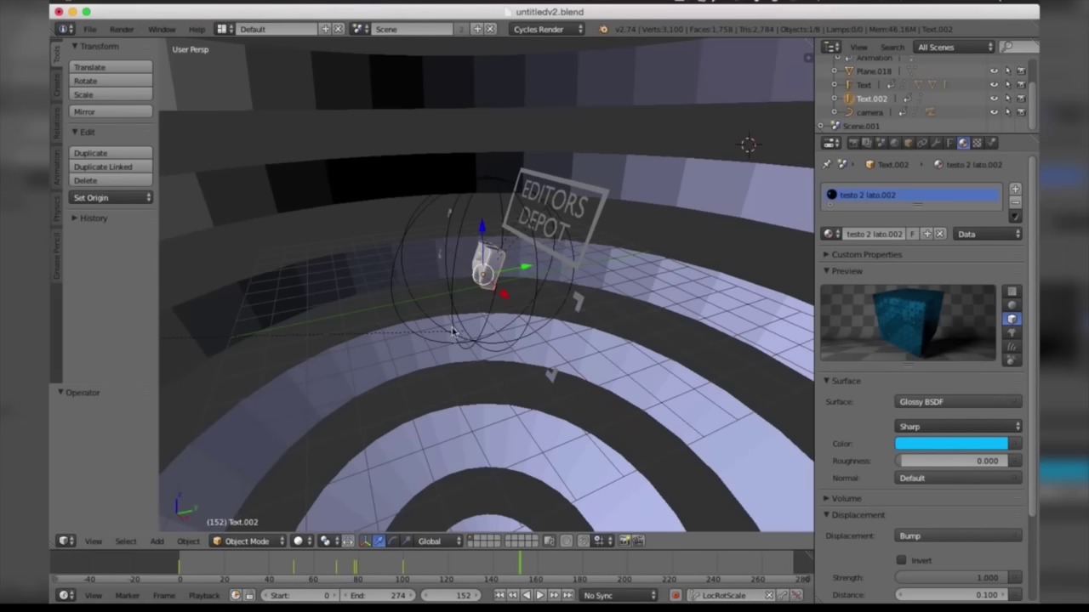
Step: Set the render output path to a file named "template" in the Desktop folder
{"action": "left_click", "coordinate": [852, 143]}
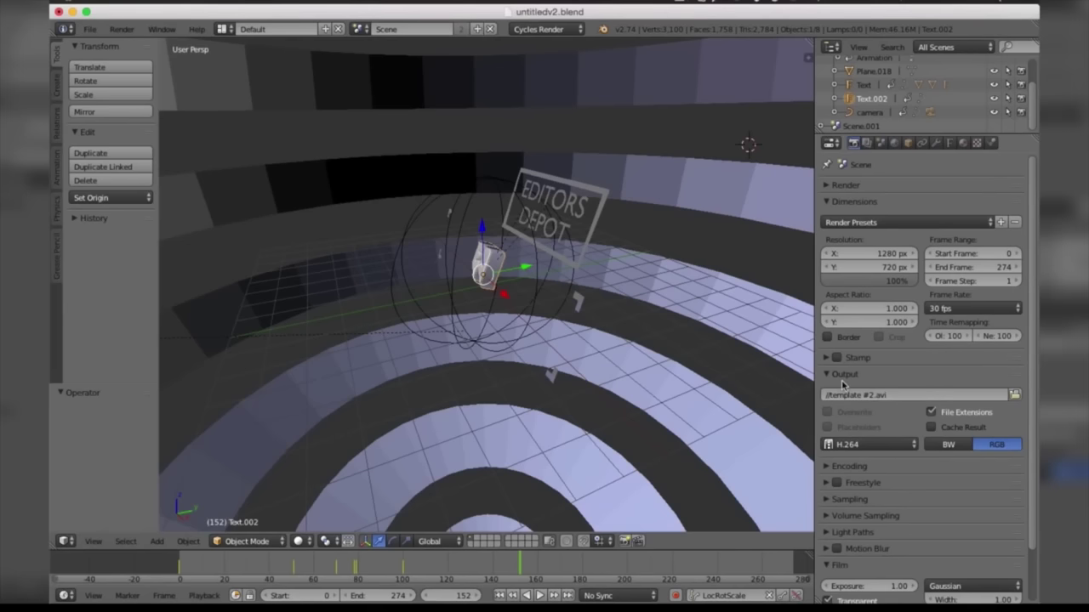
{"action": "left_click", "coordinate": [1015, 396]}
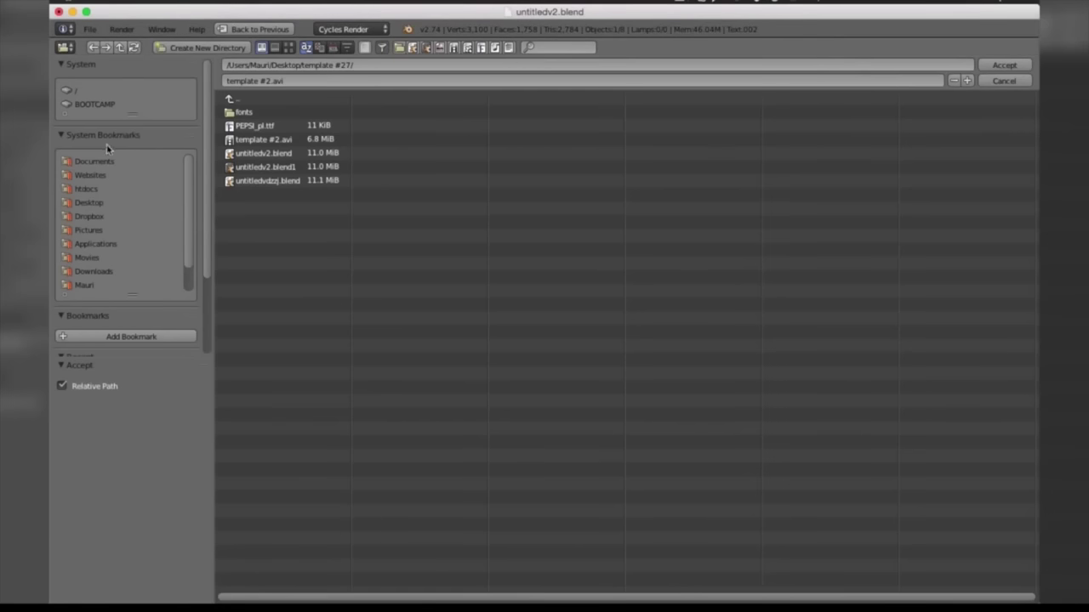
{"action": "left_click", "coordinate": [90, 204]}
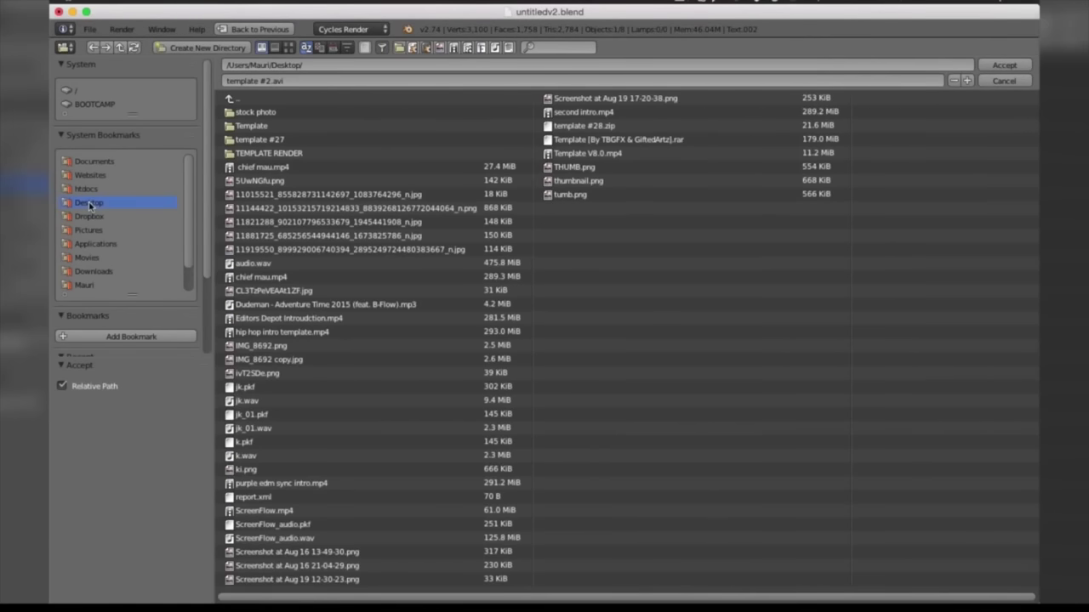
{"action": "left_click", "coordinate": [278, 82]}
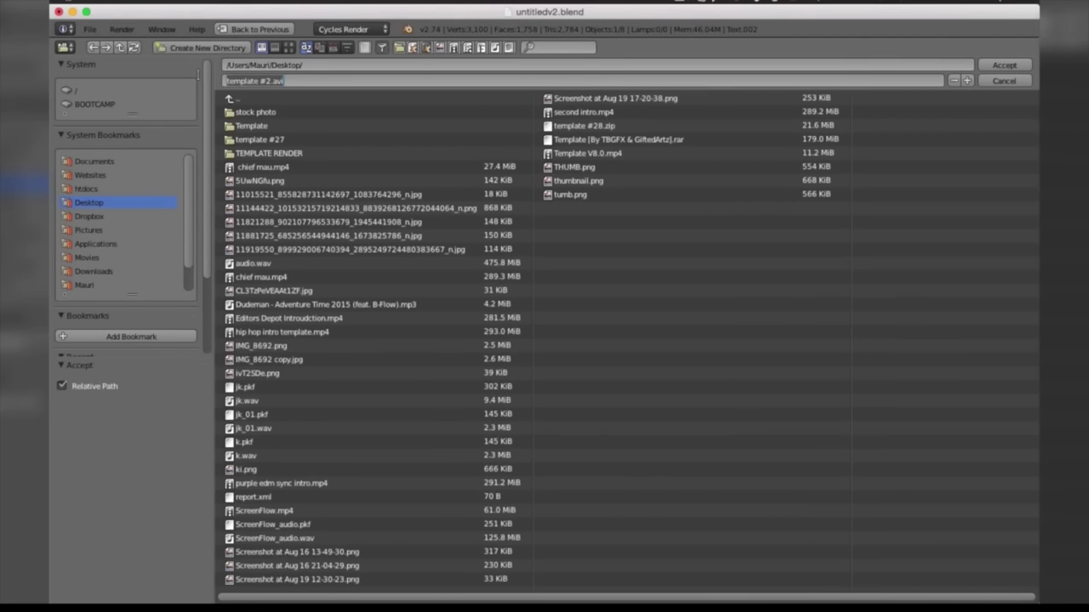
{"action": "type", "text": "temp"}
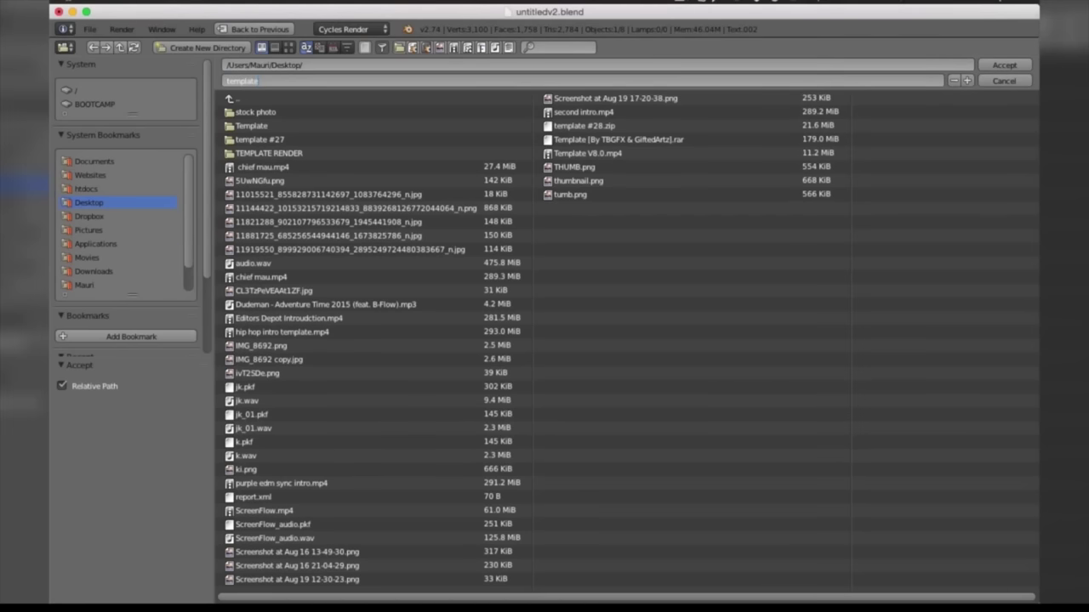
{"action": "key", "text": "Return"}
{"action": "left_click", "coordinate": [1010, 66]}
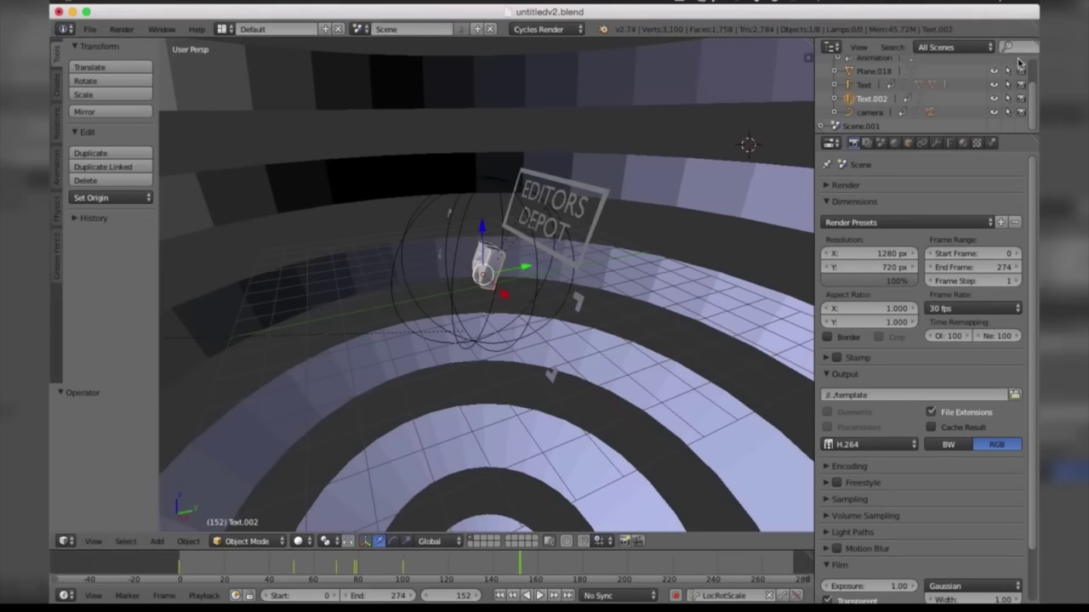
Step: Choose H.264 as the output movie file format and set the encoding format to H.264
{"action": "left_click", "coordinate": [847, 446]}
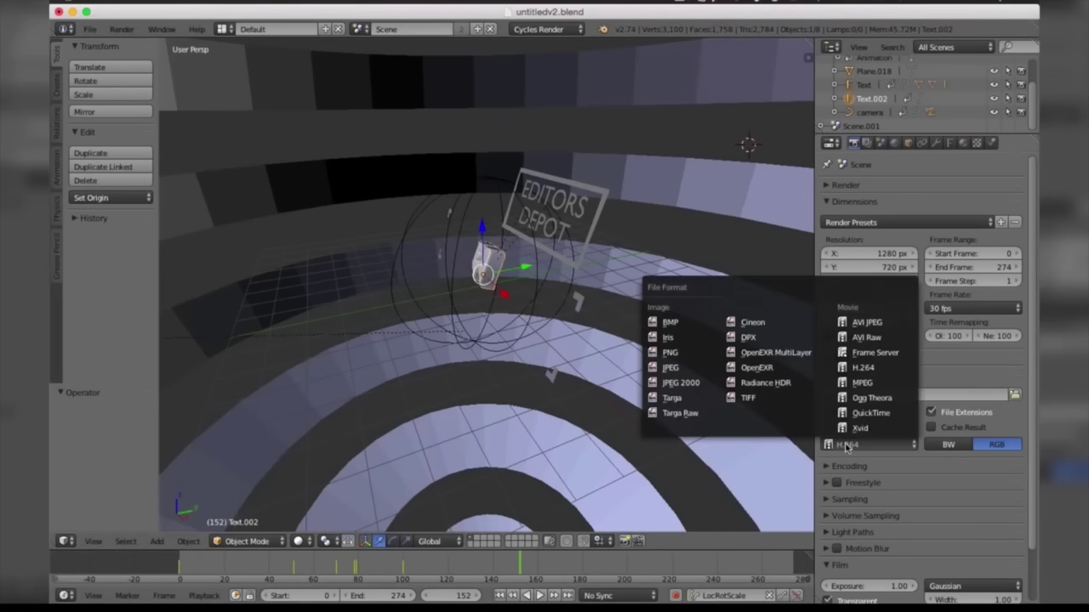
{"action": "left_click", "coordinate": [854, 369]}
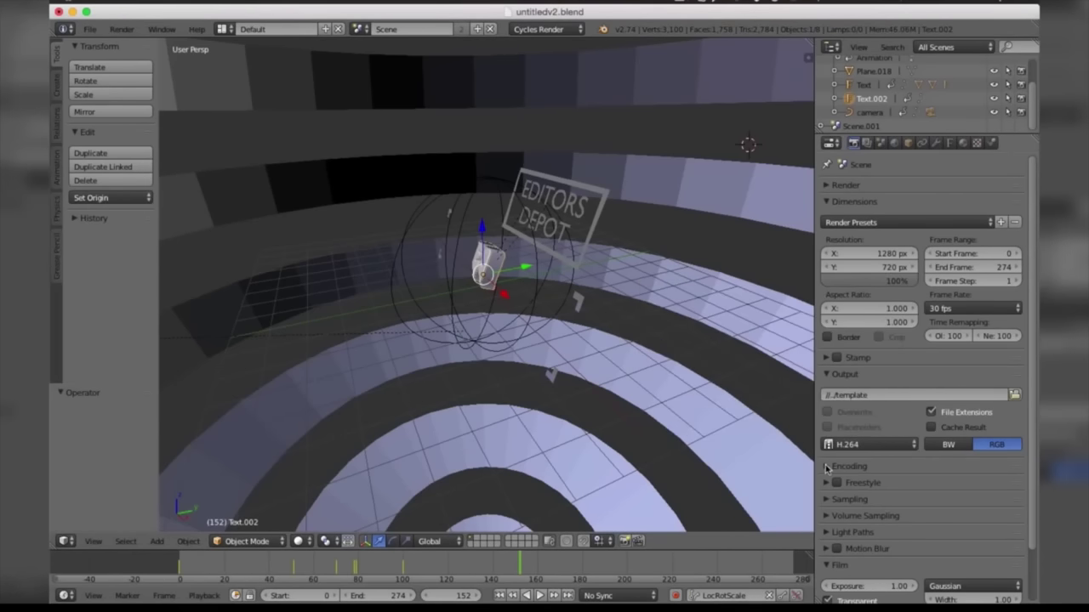
{"action": "left_click", "coordinate": [827, 466]}
{"action": "left_click", "coordinate": [876, 504]}
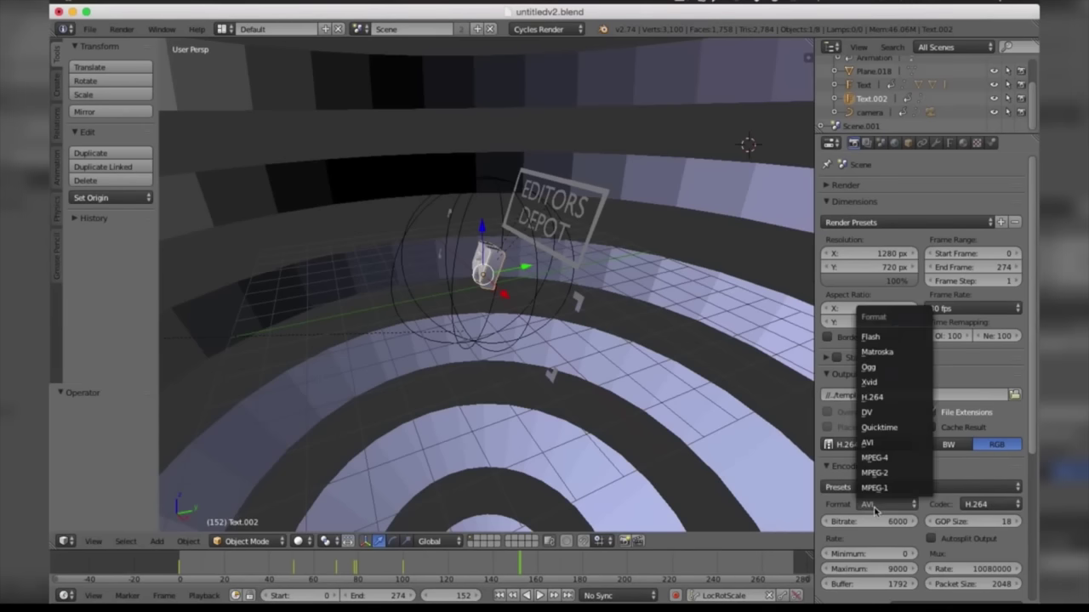
{"action": "left_click", "coordinate": [876, 399]}
{"action": "scroll", "coordinate": [1012, 443], "scroll_direction": "down", "scroll_amount": 5}
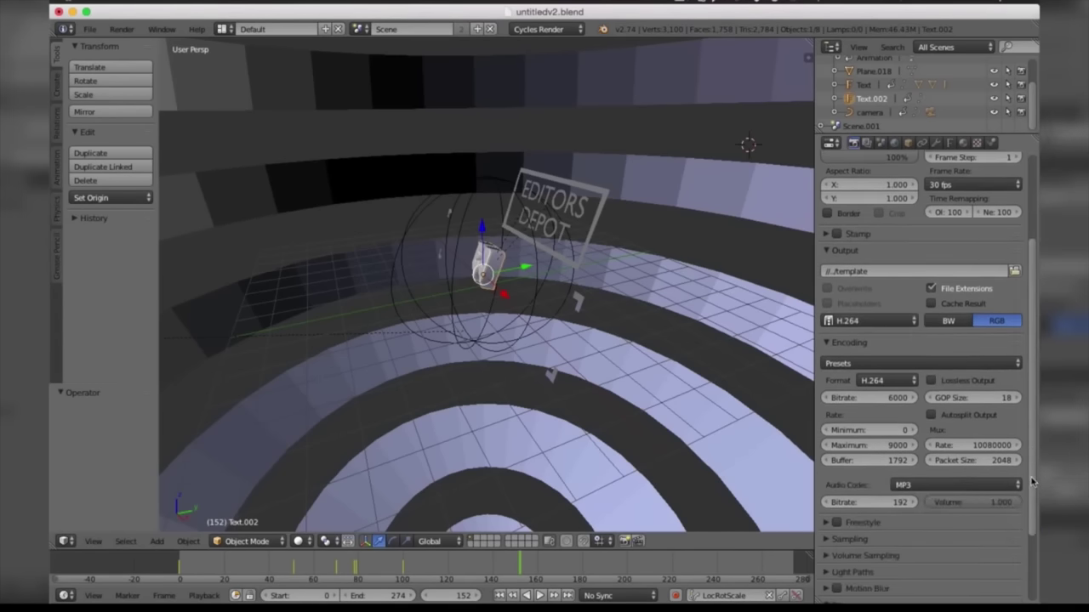
Step: Change the output movie file format to QuickTime
{"action": "left_click", "coordinate": [888, 321]}
{"action": "left_click", "coordinate": [872, 290]}
{"action": "left_click", "coordinate": [886, 322]}
{"action": "left_click", "coordinate": [887, 322]}
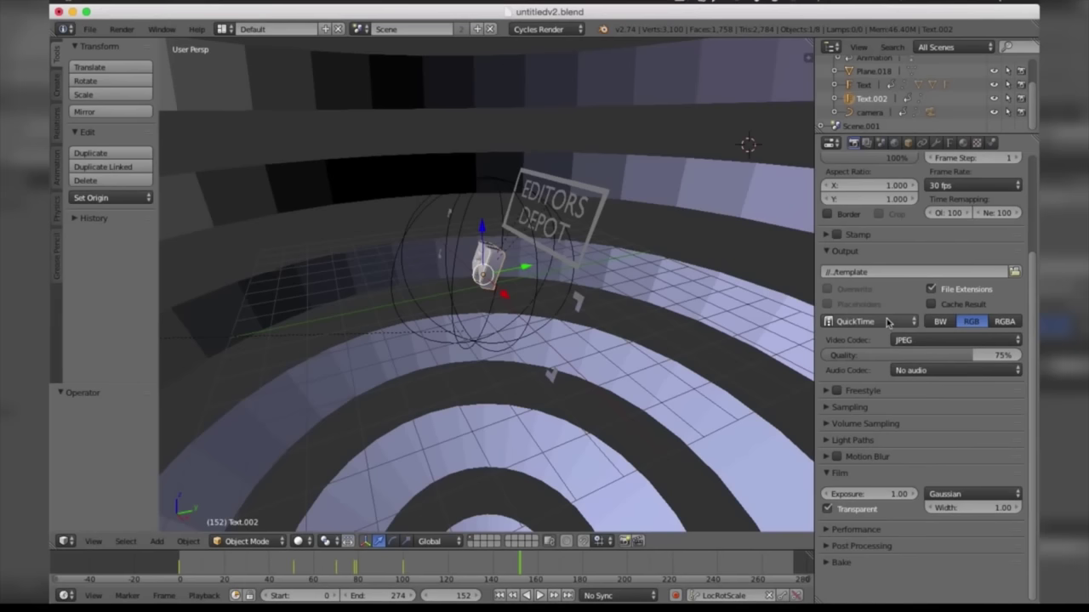
{"action": "left_click", "coordinate": [887, 322]}
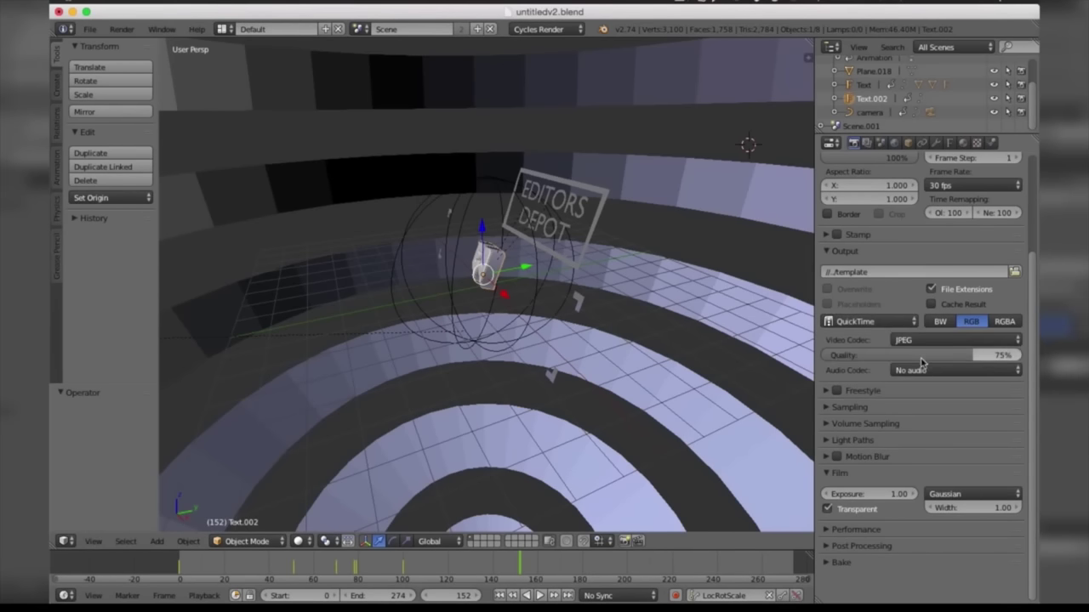
Step: Raise the QuickTime output quality to 86%
{"action": "left_click_drag", "start_coordinate": [972, 355], "coordinate": [1006, 355]}
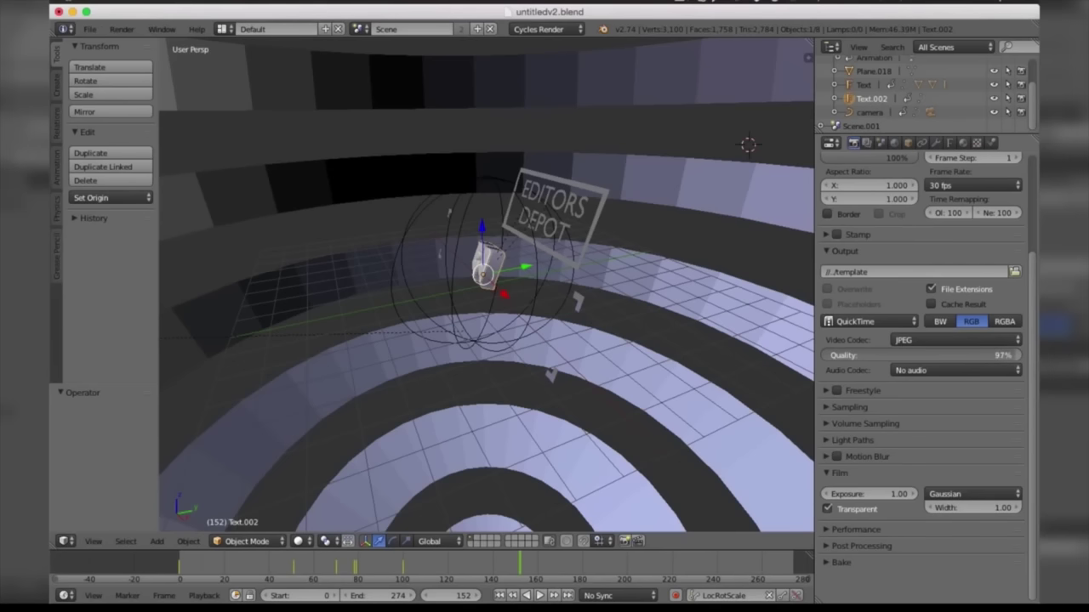
{"action": "left_click_drag", "start_coordinate": [838, 355], "coordinate": [809, 356]}
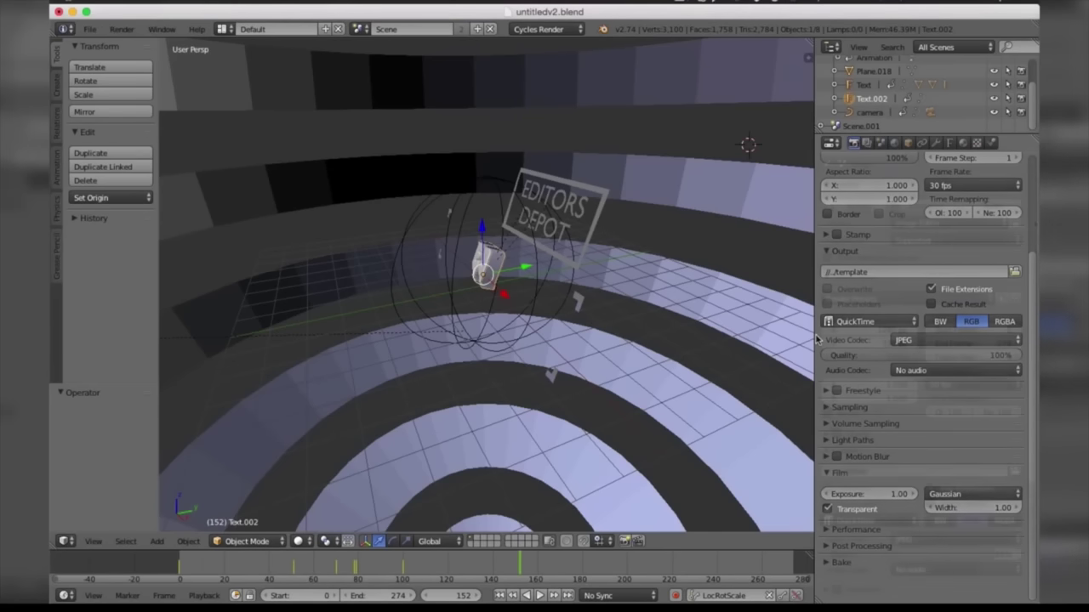
{"action": "scroll", "coordinate": [1025, 351], "scroll_direction": "up", "scroll_amount": 1}
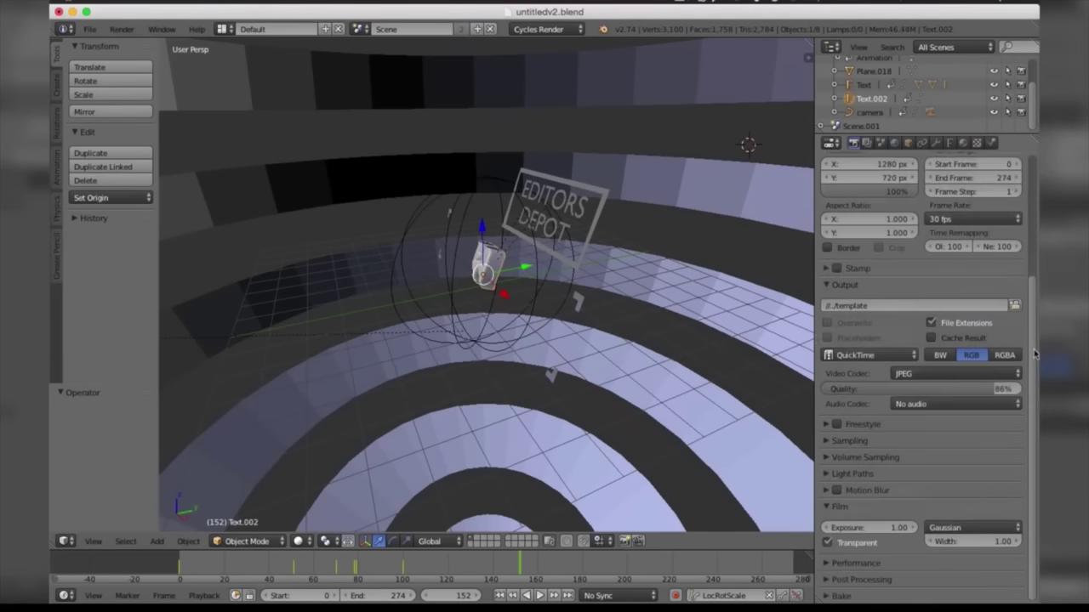
Step: Look over the Render Animation command and the scene's Render settings
{"action": "left_click", "coordinate": [122, 29]}
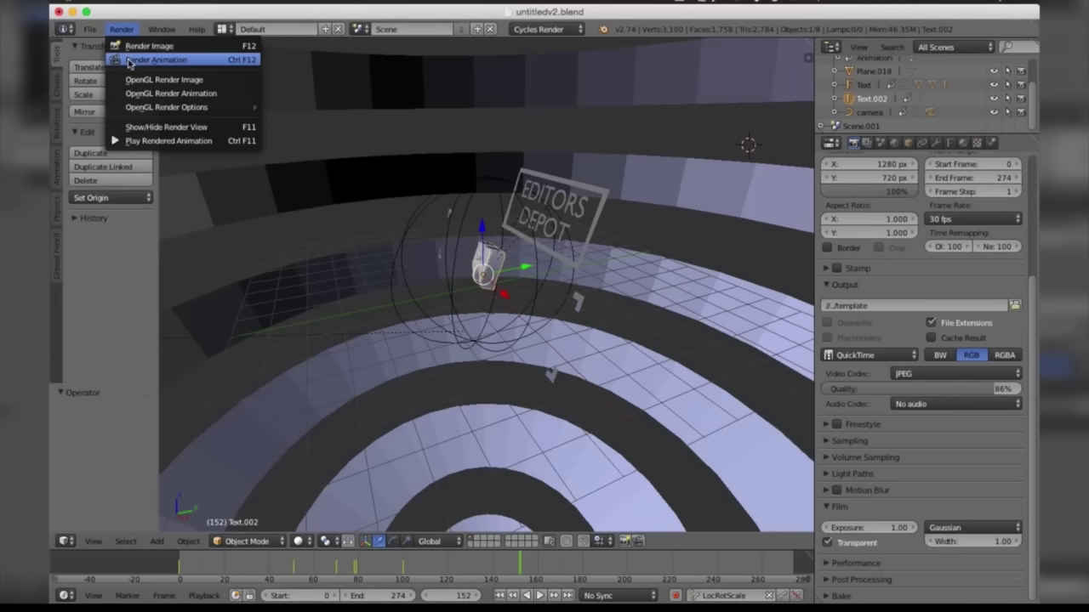
{"action": "scroll", "coordinate": [1030, 320], "scroll_direction": "up", "scroll_amount": 5}
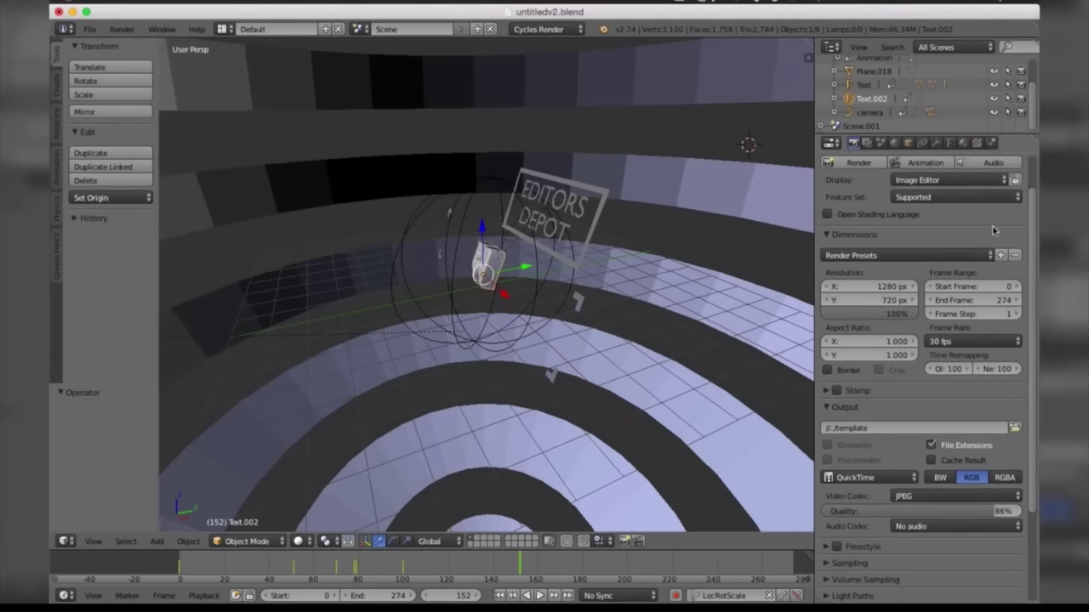